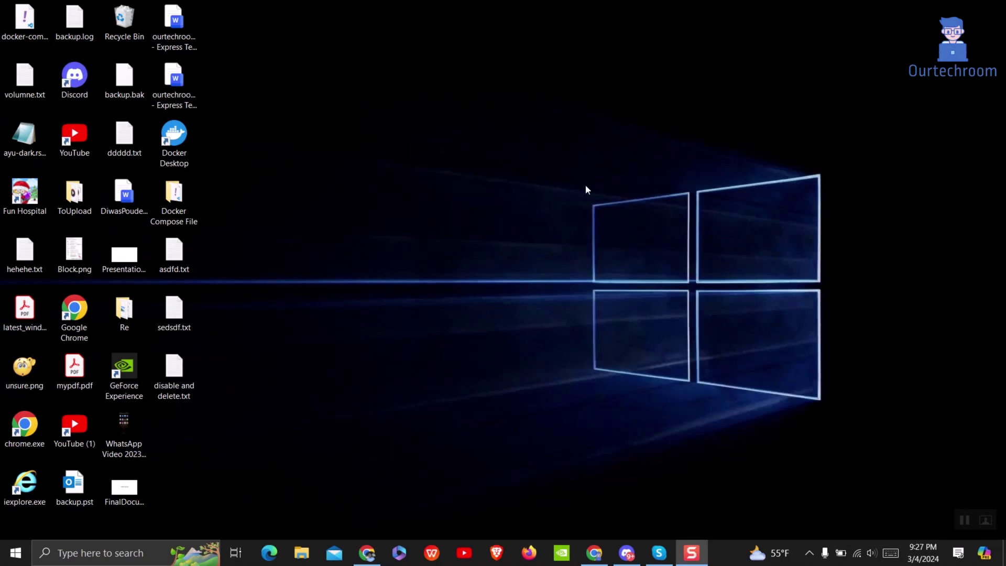
Open File Explorer and browse This PC to Local Disk (C:)\Program Files (x86).
key("super+e")
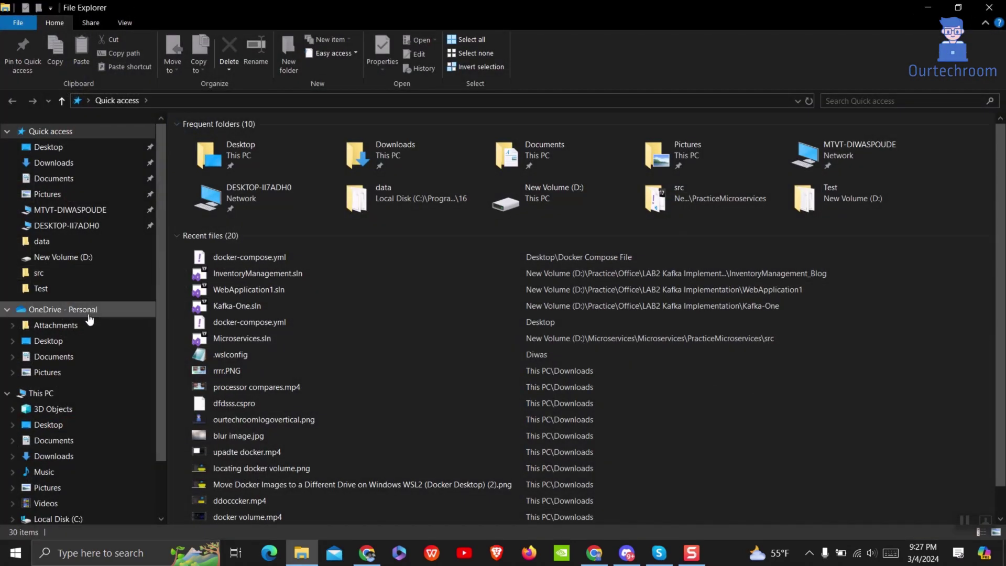
left_click(42, 393)
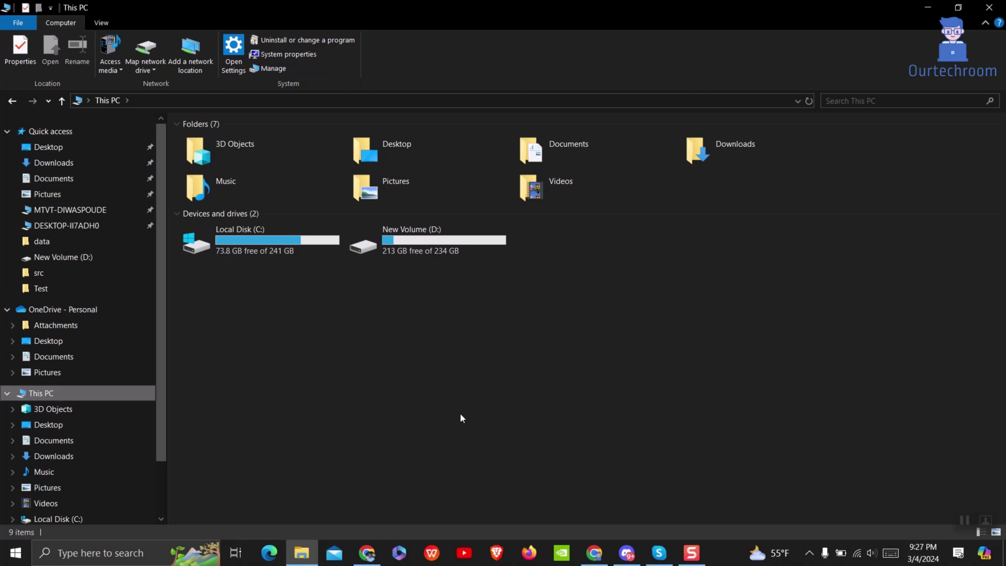
double_click(317, 251)
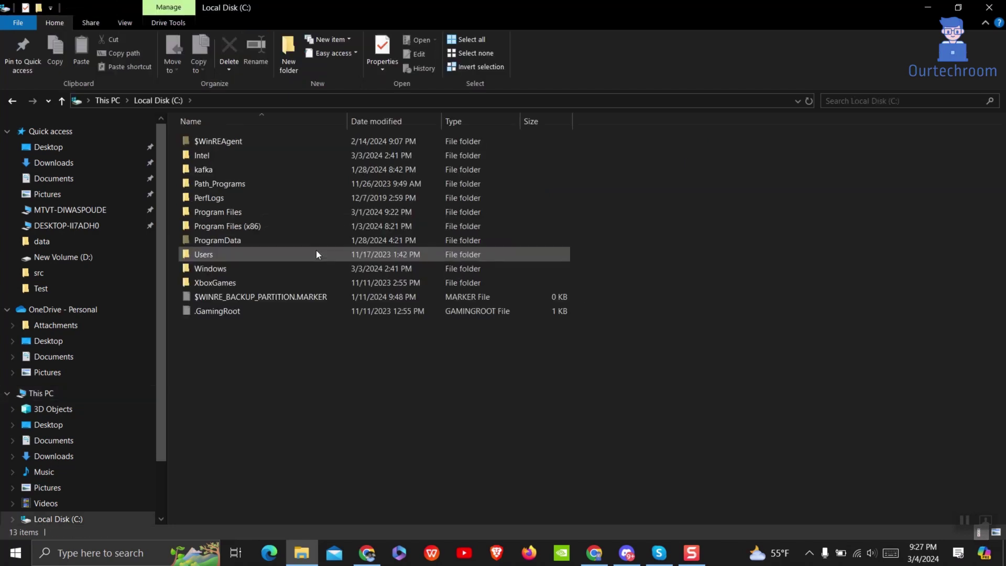
double_click(230, 227)
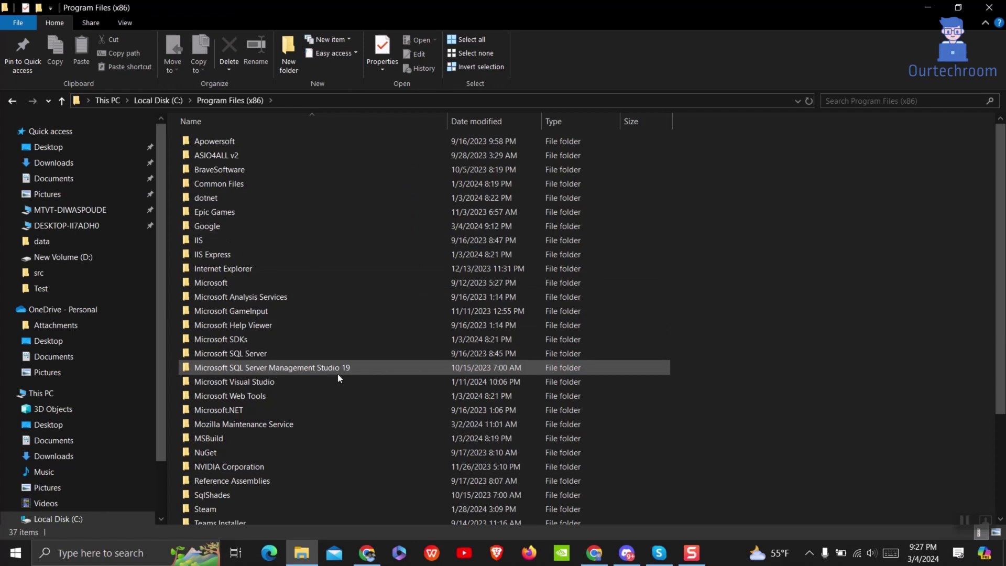
Navigate through Microsoft SQL Server Management Studio 19\Common7\IDE into CommonExtensions, selecting Platform.
double_click(360, 369)
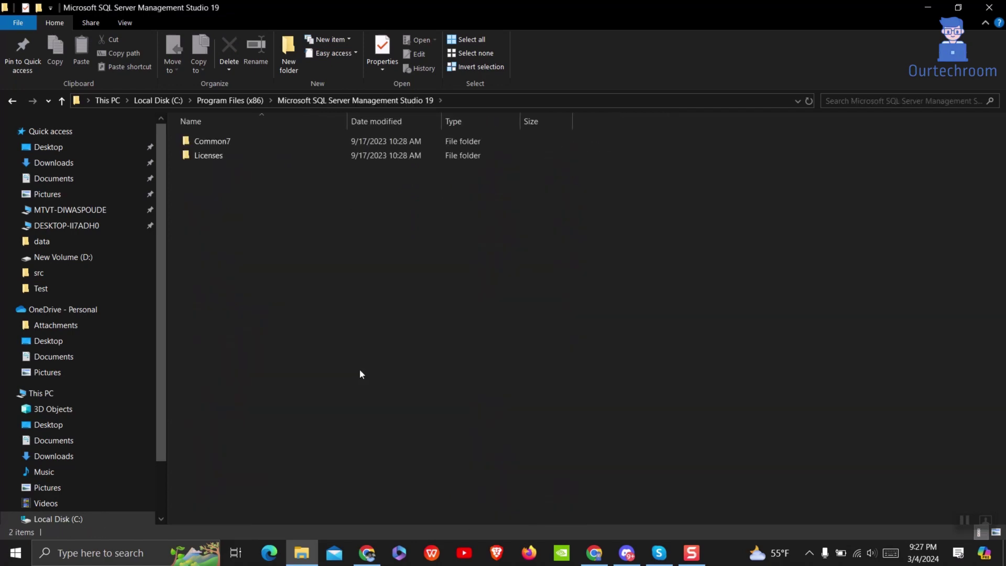
double_click(221, 141)
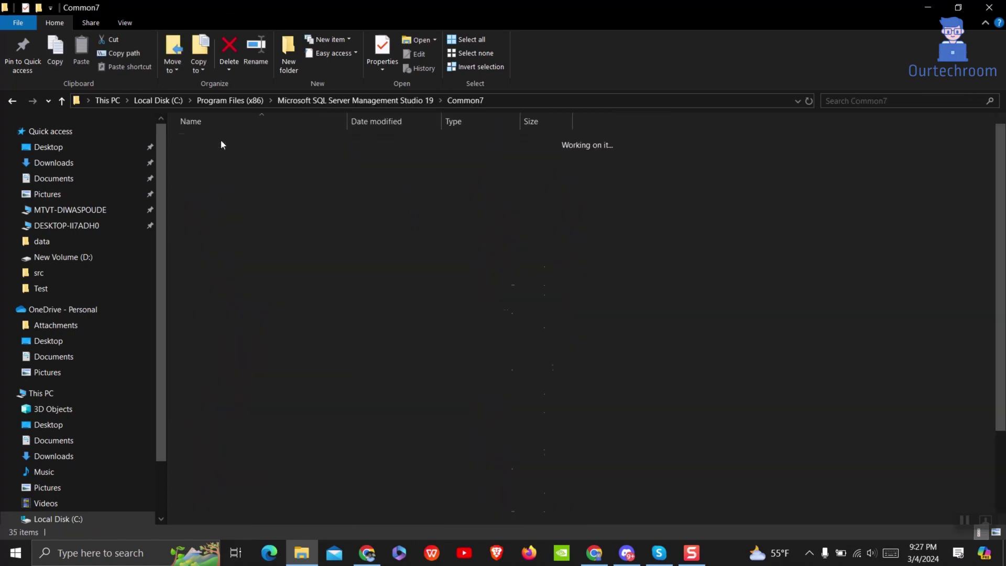
double_click(288, 145)
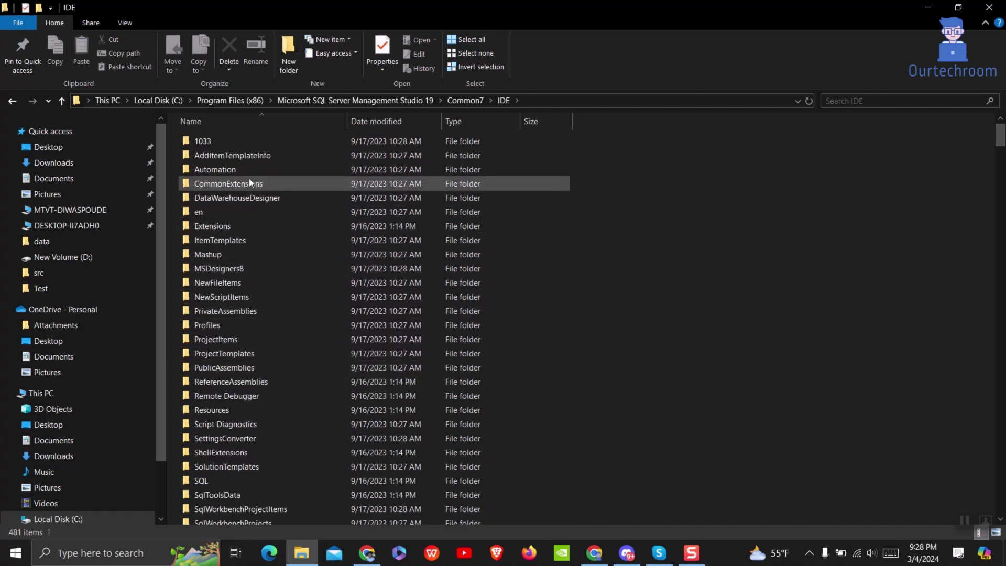
double_click(256, 187)
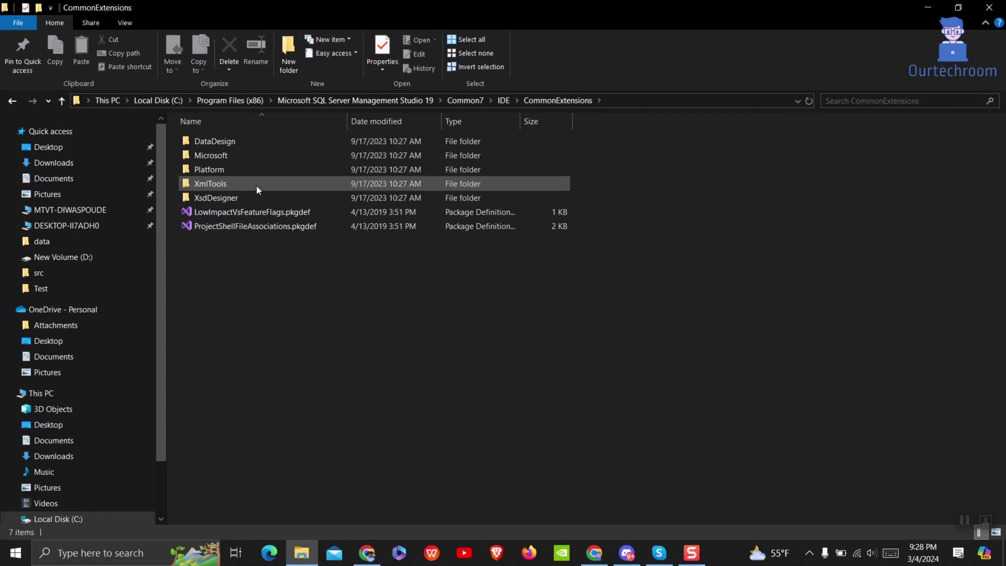
left_click(244, 172)
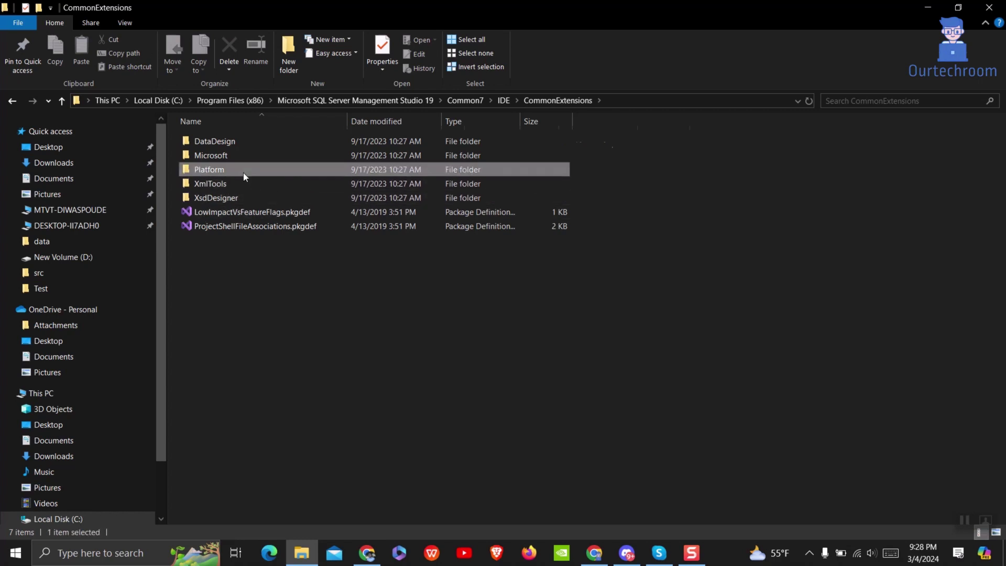
Open the Platform folder and select Microsoft.VisualStudio.MinShell.Interop.pkgdef.
double_click(244, 172)
left_click(307, 240)
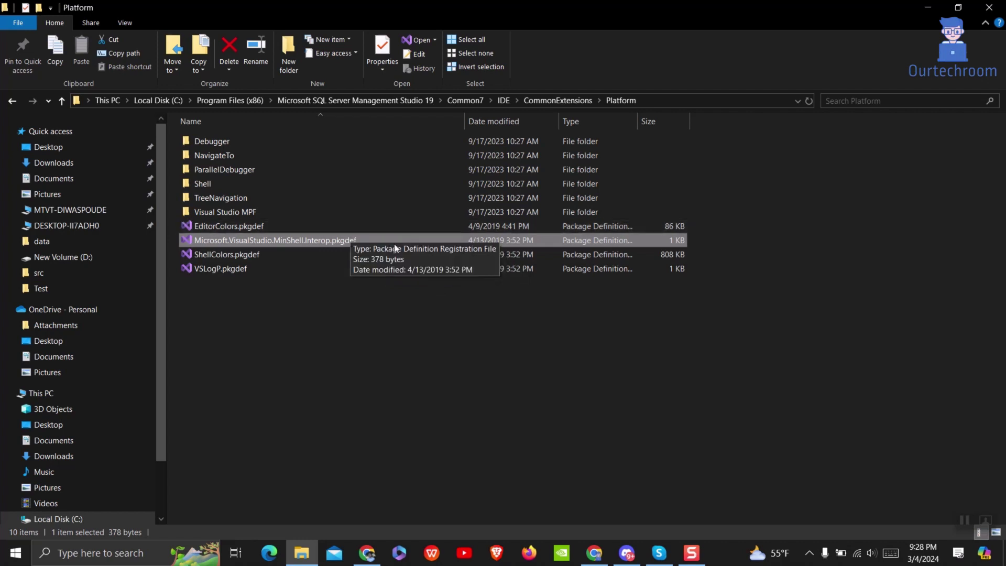
Rename Microsoft.VisualStudio.MinShell.Interop.pkgdef to Microsoft.VisualStudio.MinShell.Interop_old.pkgdef.
right_click(311, 239)
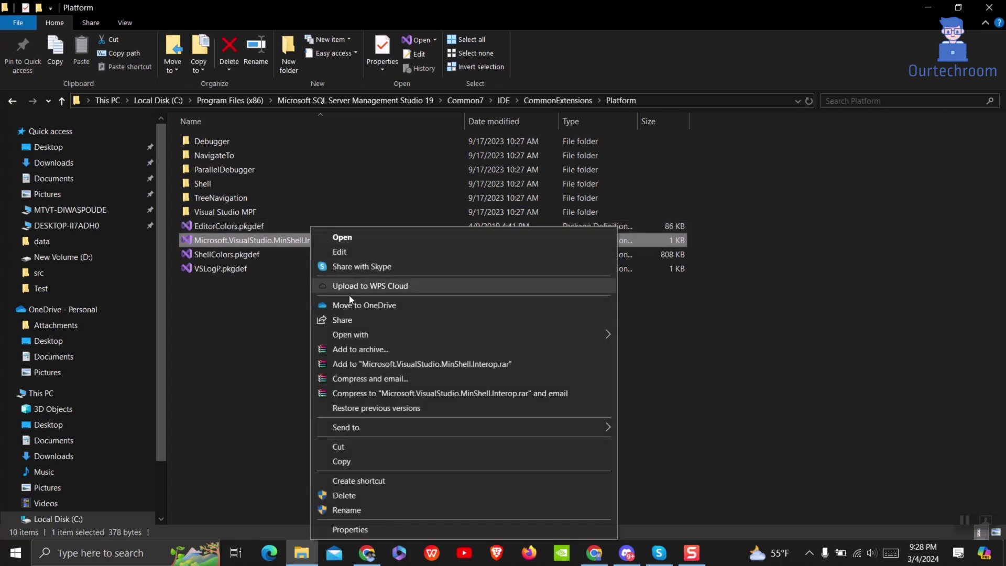
left_click(359, 510)
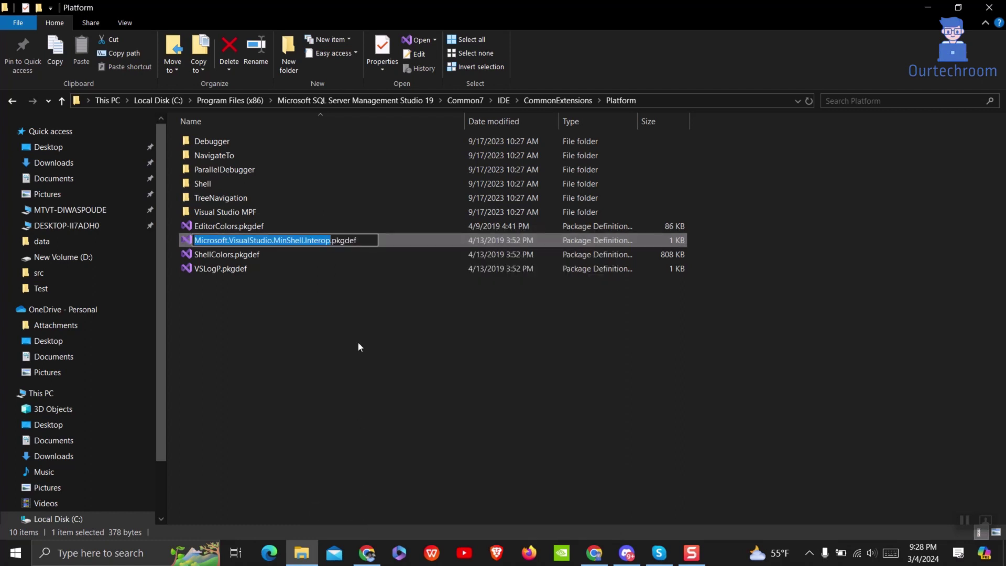
key("End")
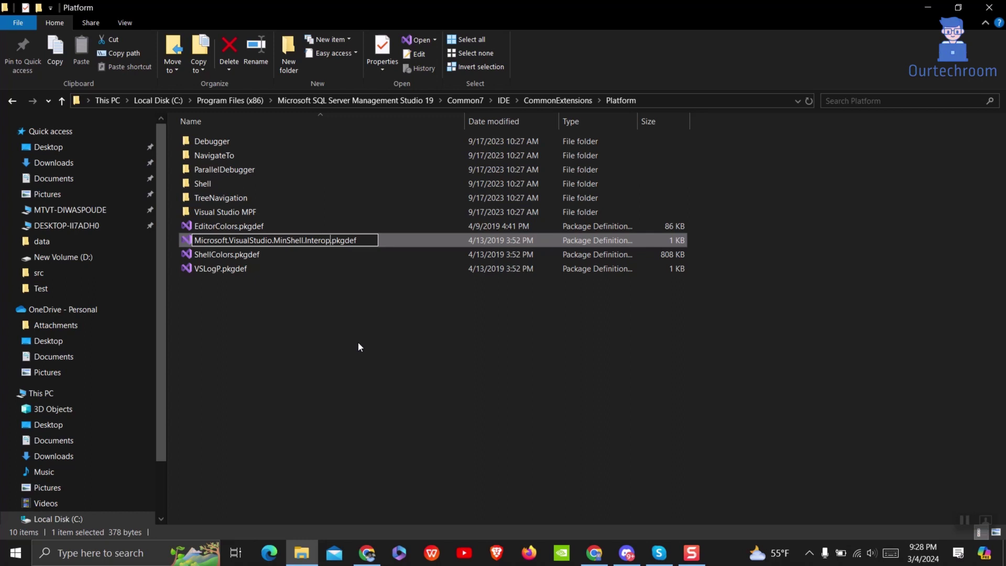
type("_old")
key("Return")
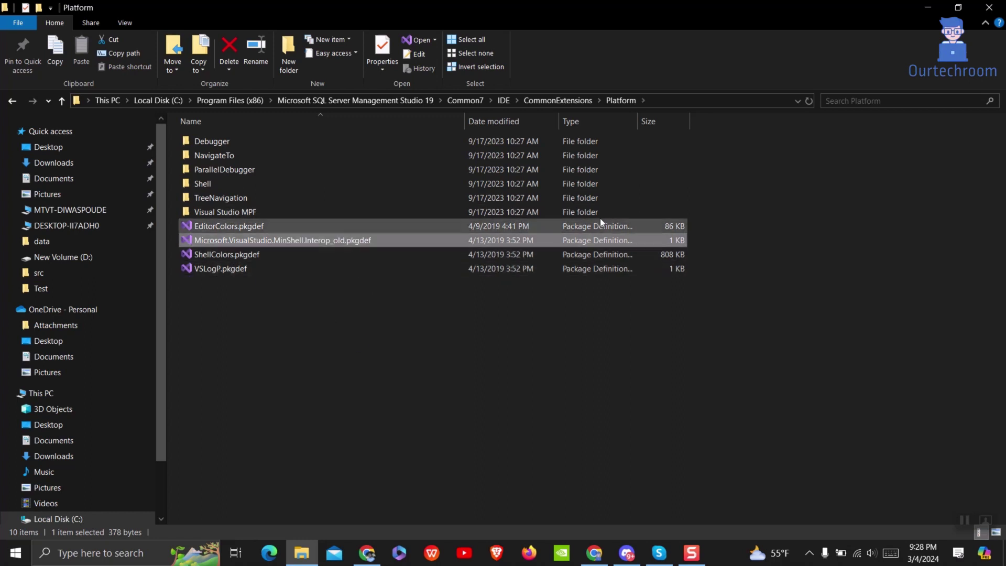